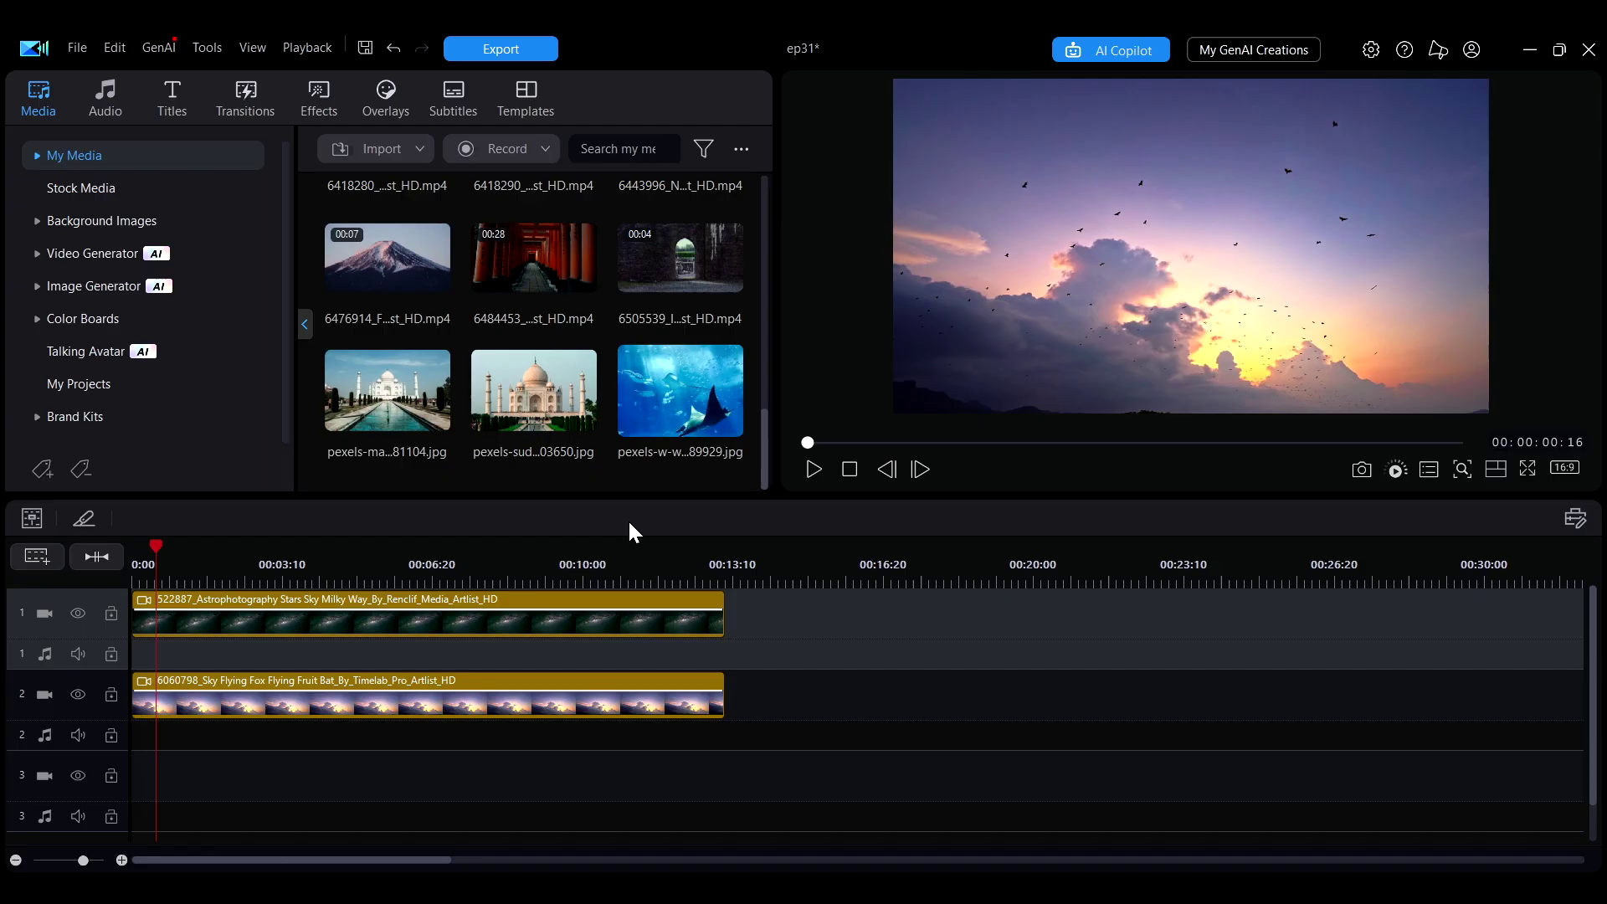
- Select the flying fox sky clip on track 2 and open its mask editing options
left_click(679, 697)
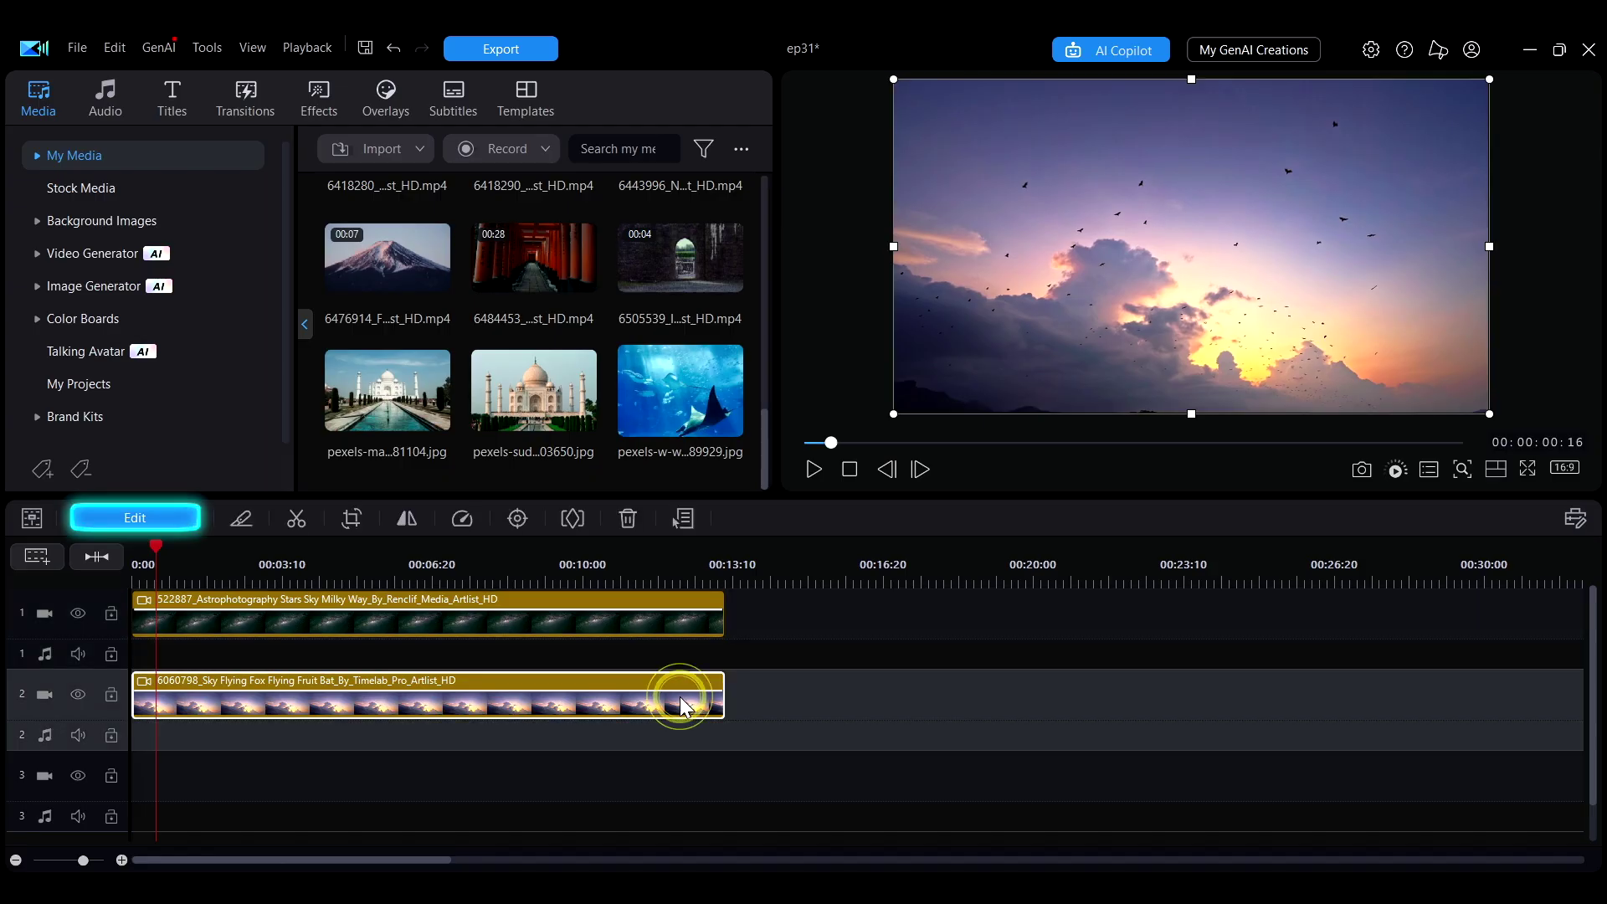
left_click(162, 519)
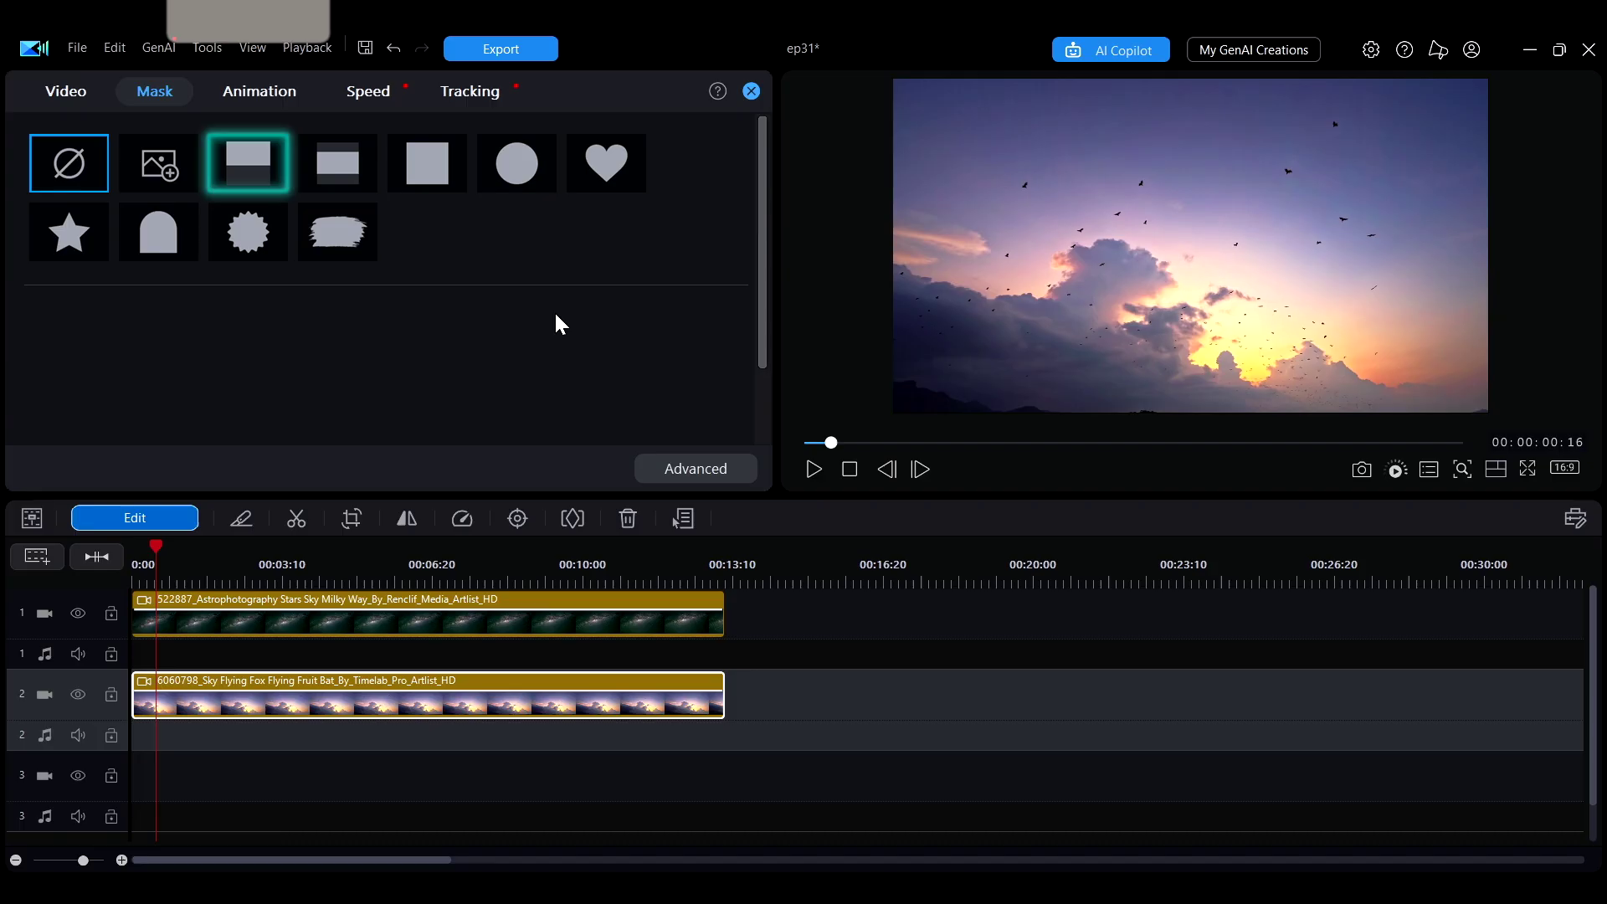
- Apply a Linear mask rotated to -315° at X 0.560, Y 0.525, and preview the blend
left_click(256, 173)
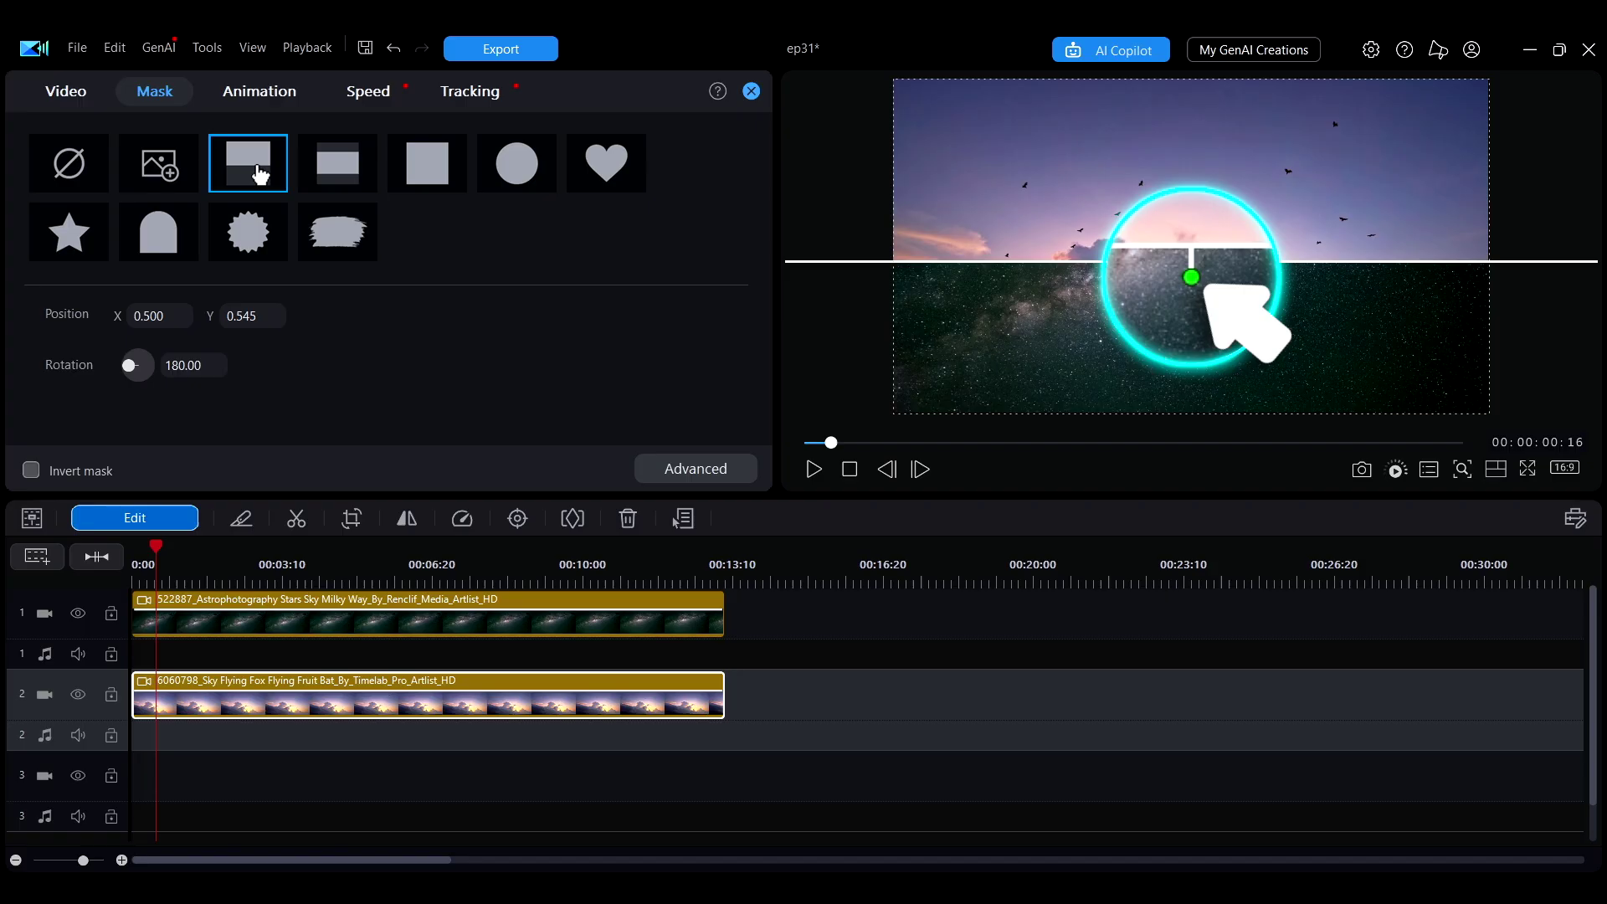
left_click_drag(1190, 279, 1230, 232)
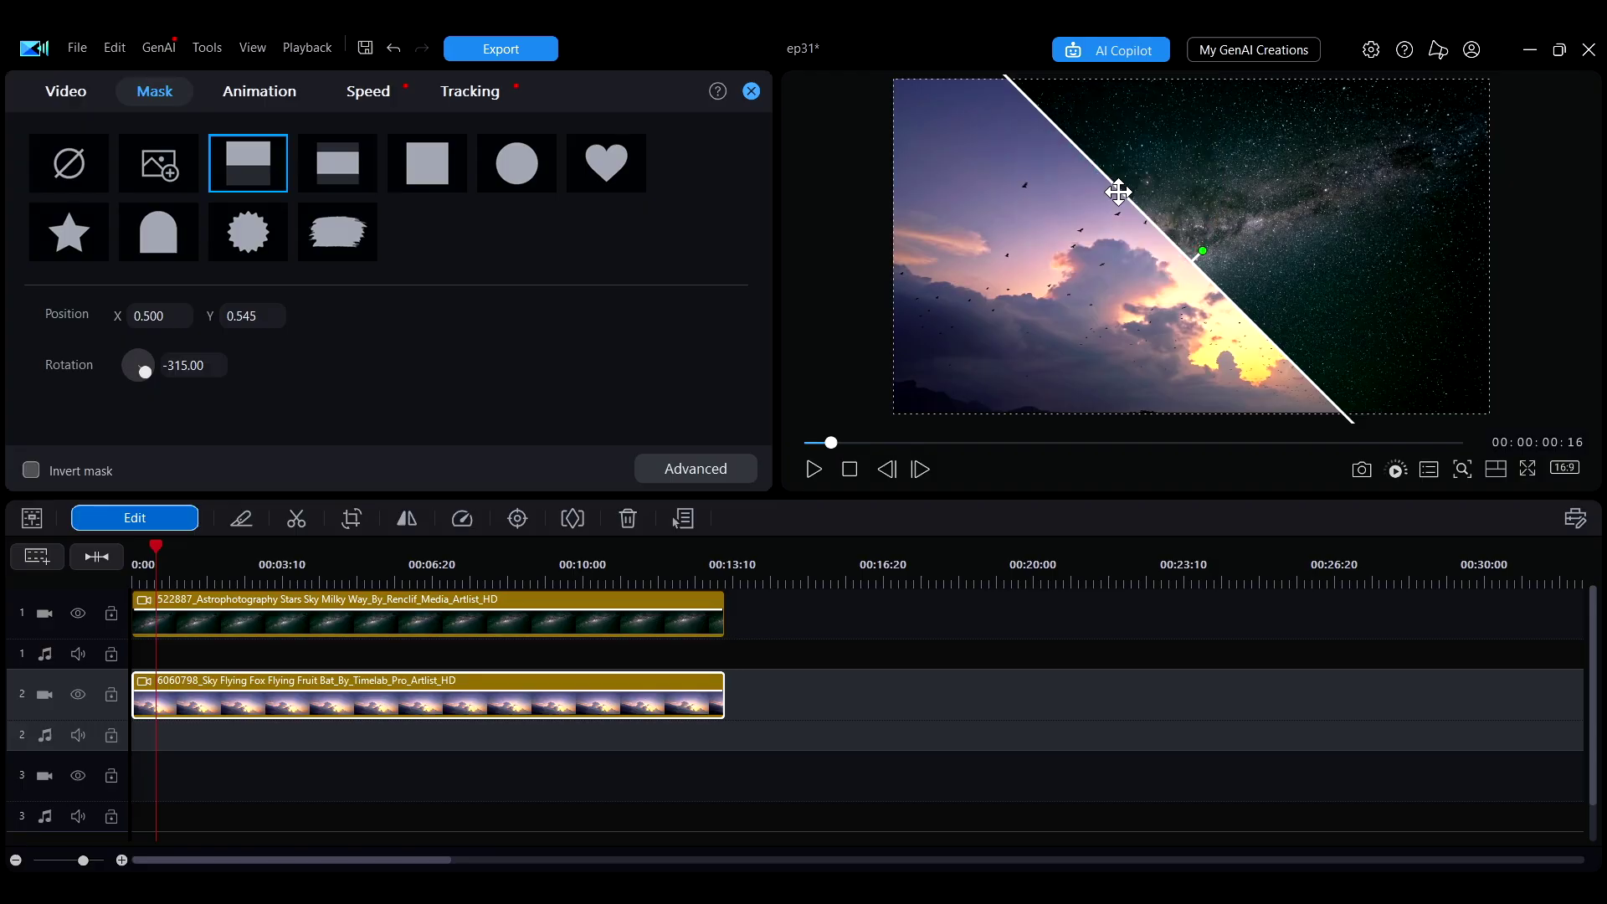
mouse_move(1117, 193)
left_mouse_down()
mouse_move(1080, 207)
mouse_move(1186, 188)
left_mouse_up()
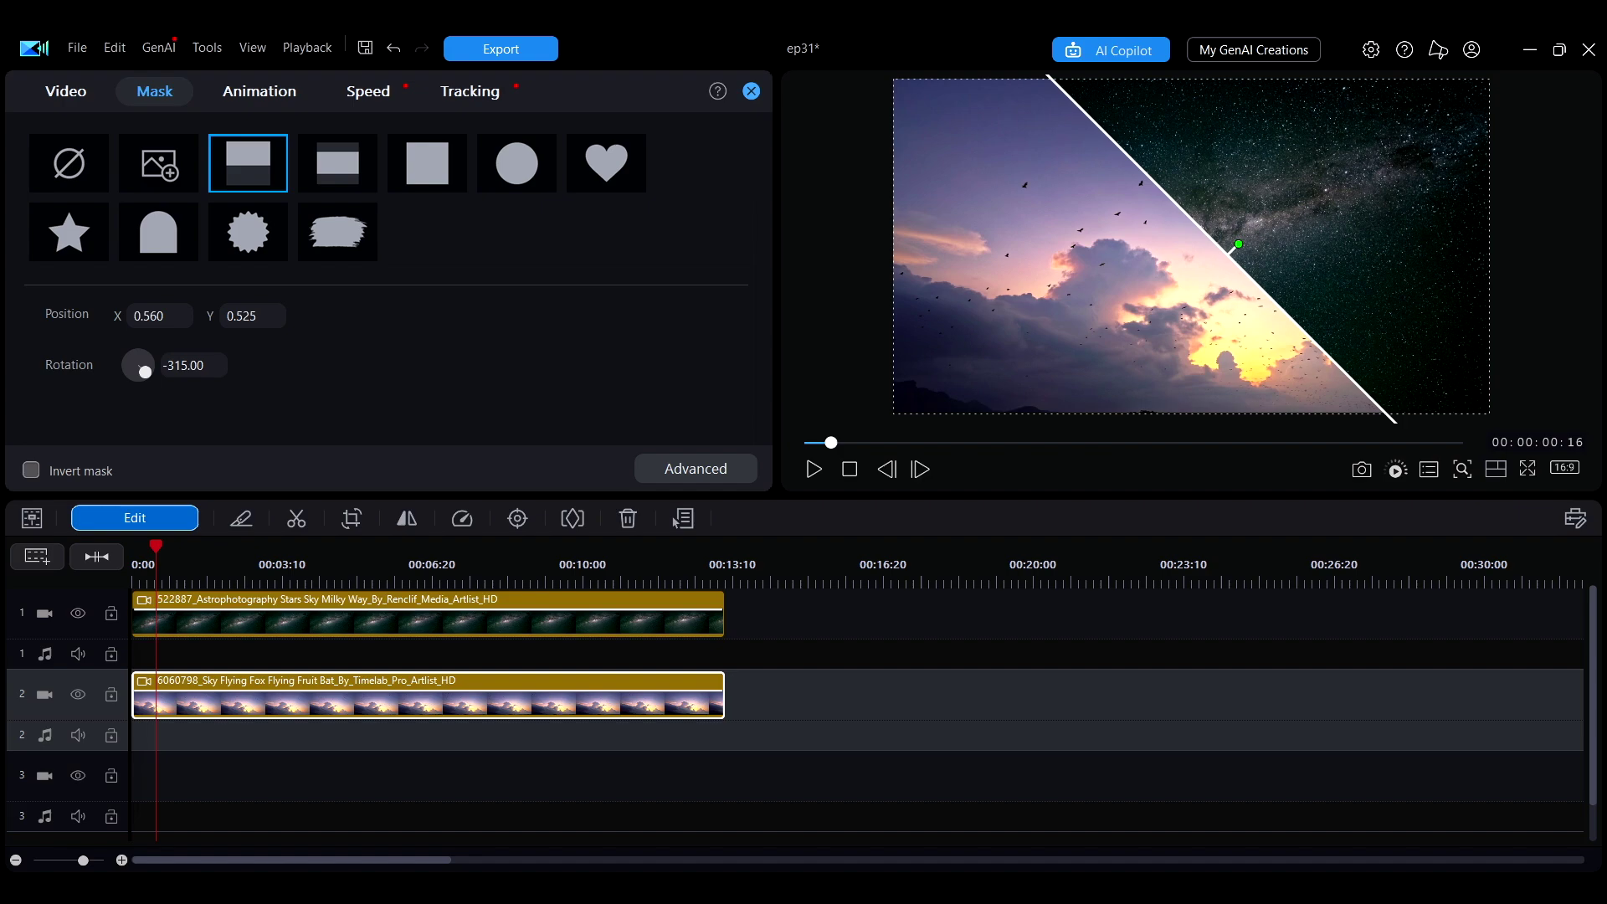
key("space")
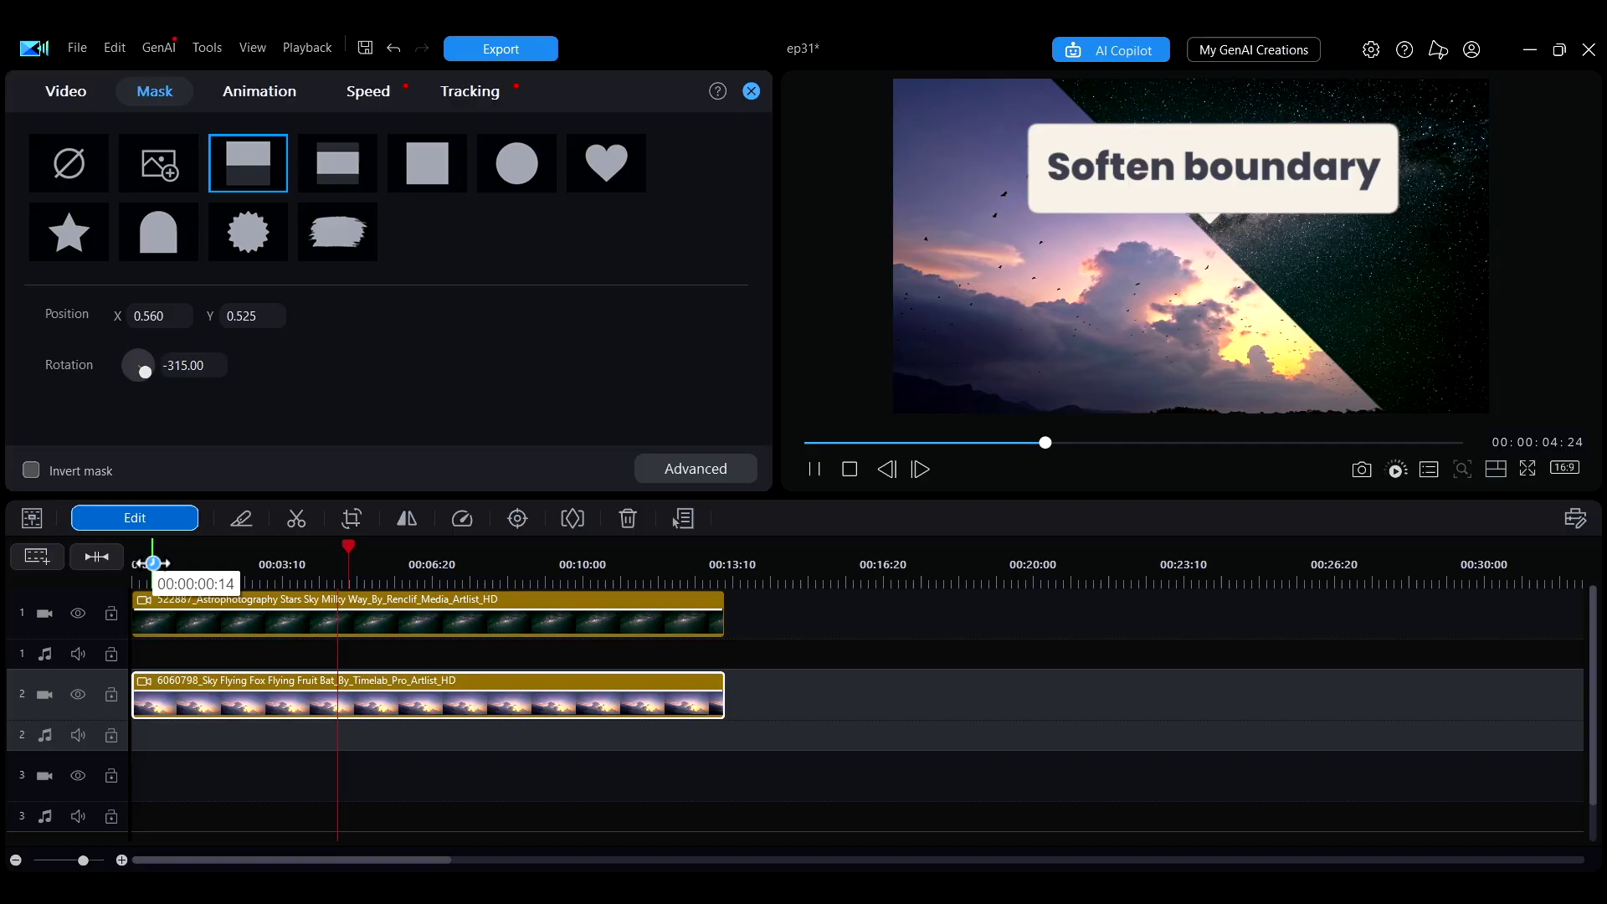
key("space")
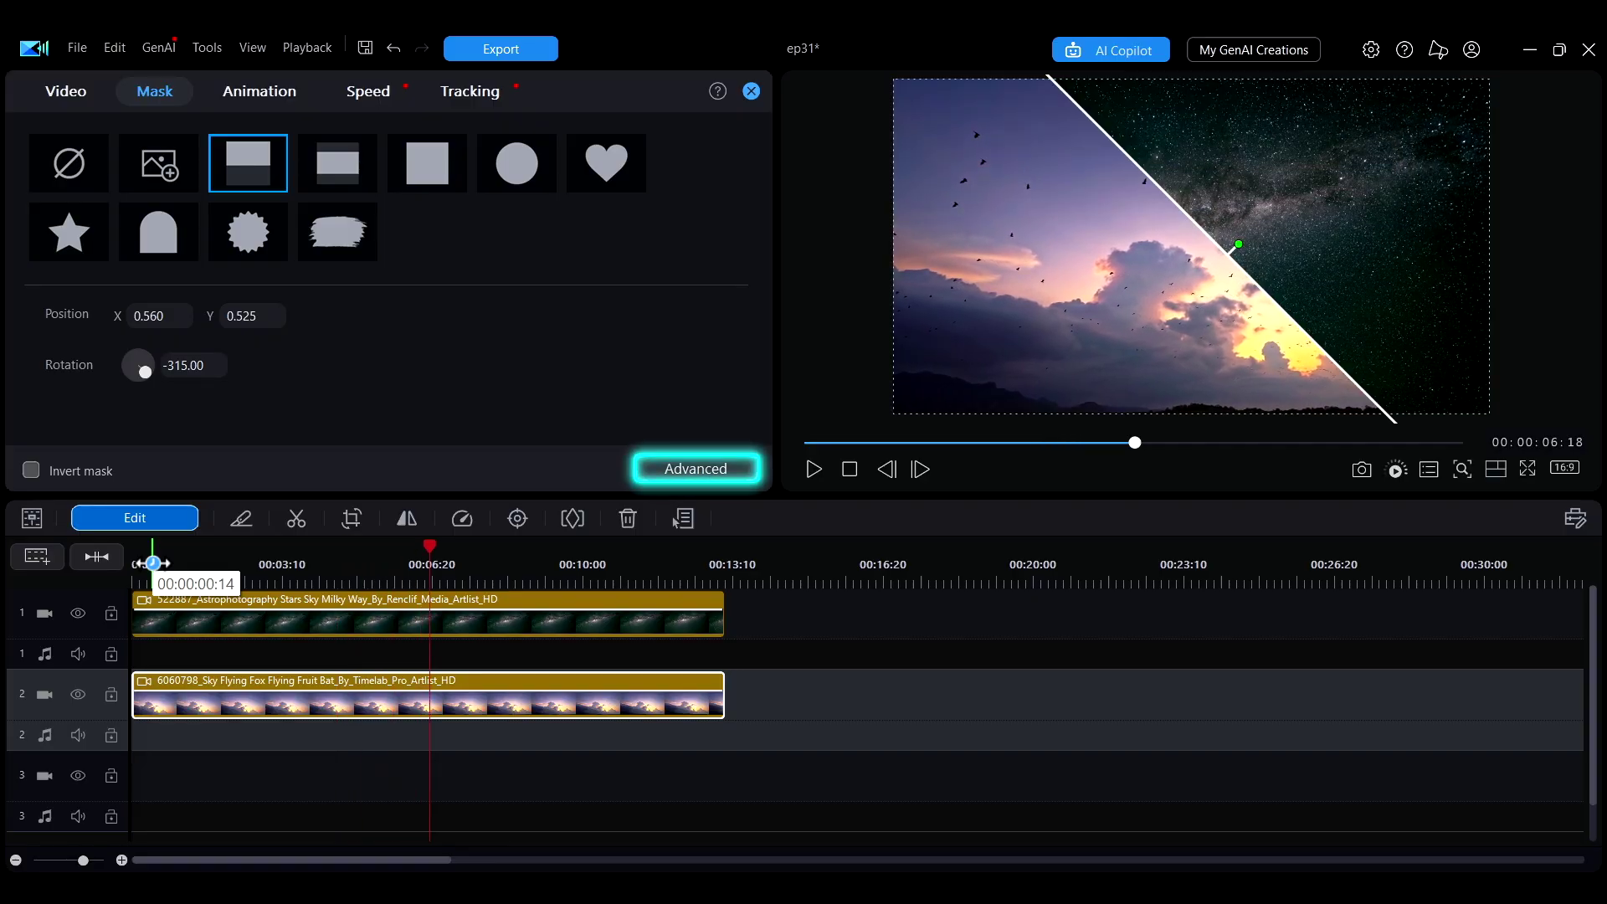
- Set the split edge's feather radius to 10, preview it, and toggle Invert mask on and off
left_click(696, 468)
left_click_drag(293, 685, 311, 683)
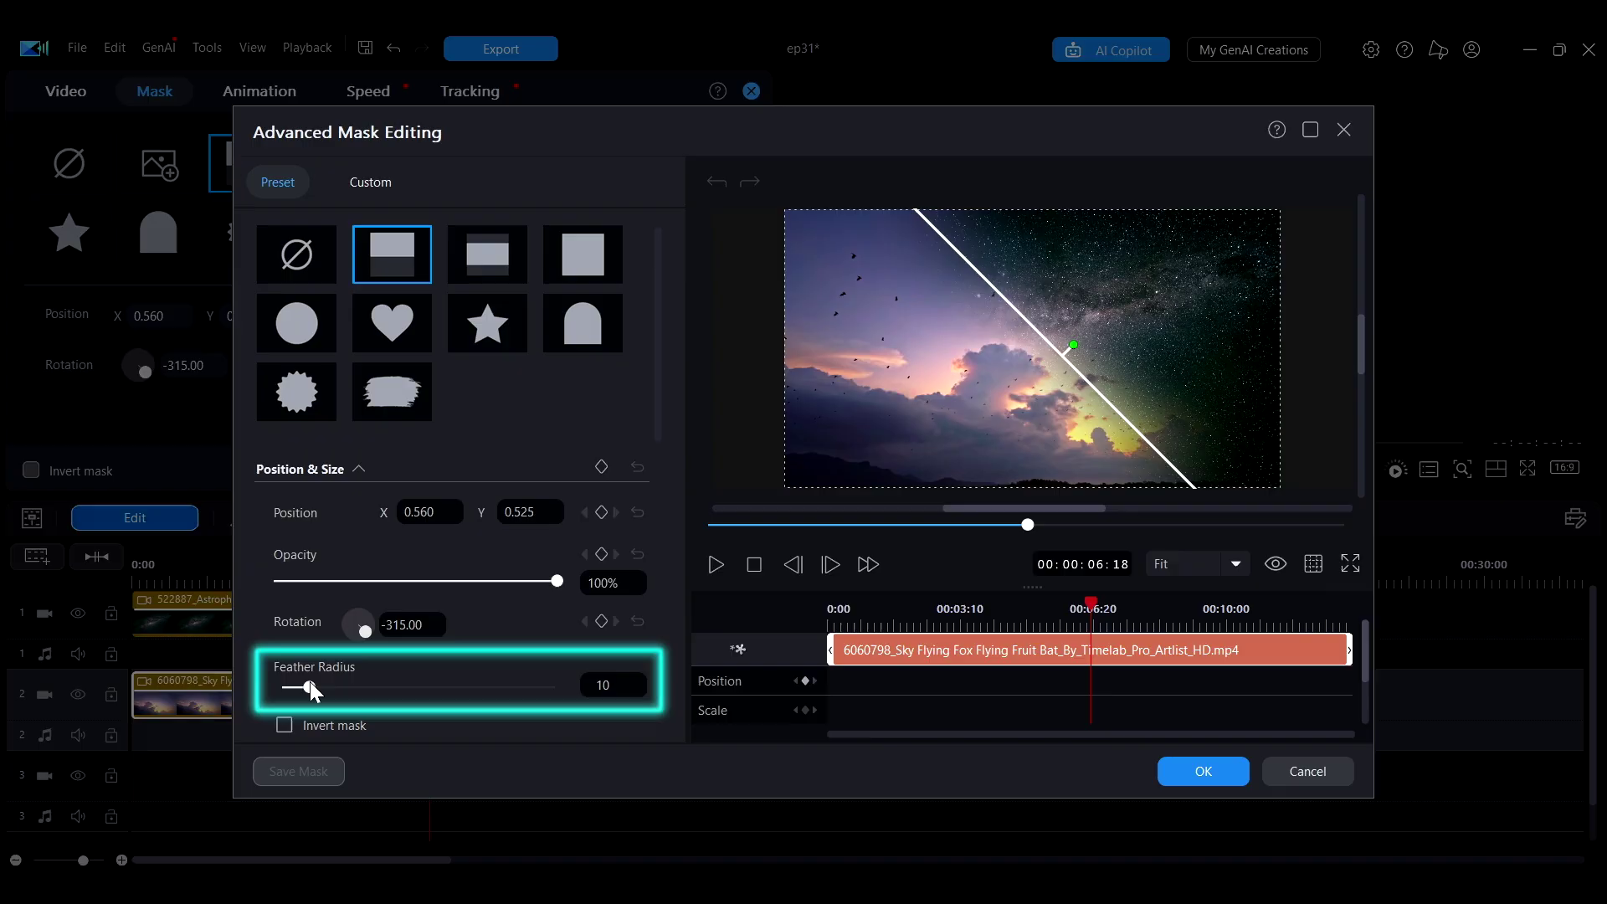
key("space")
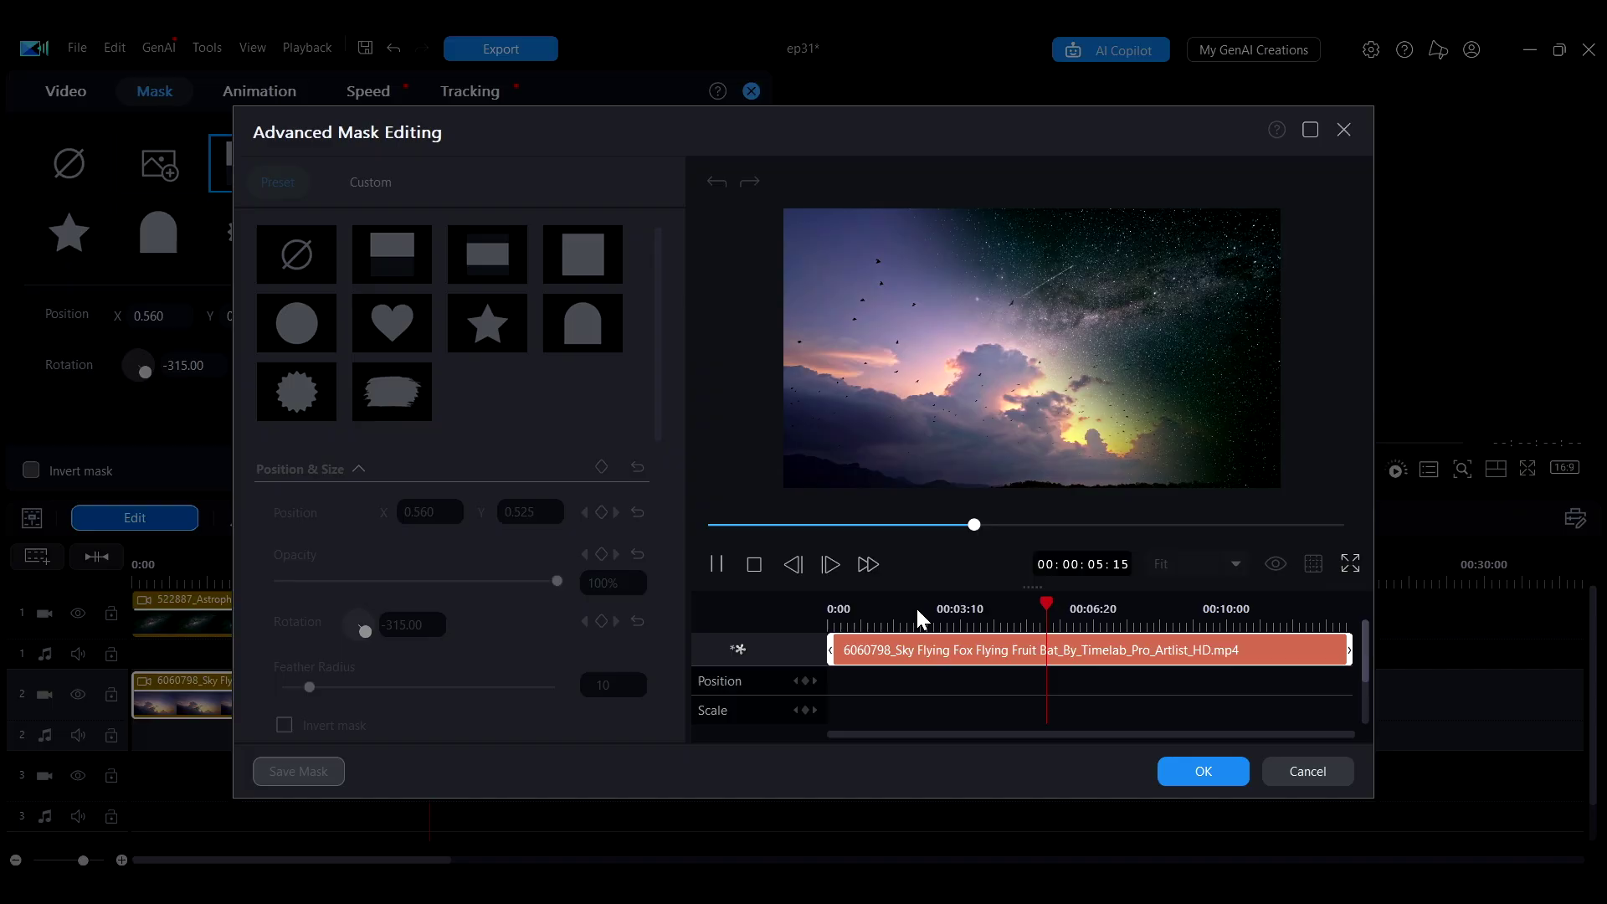
left_click(287, 724)
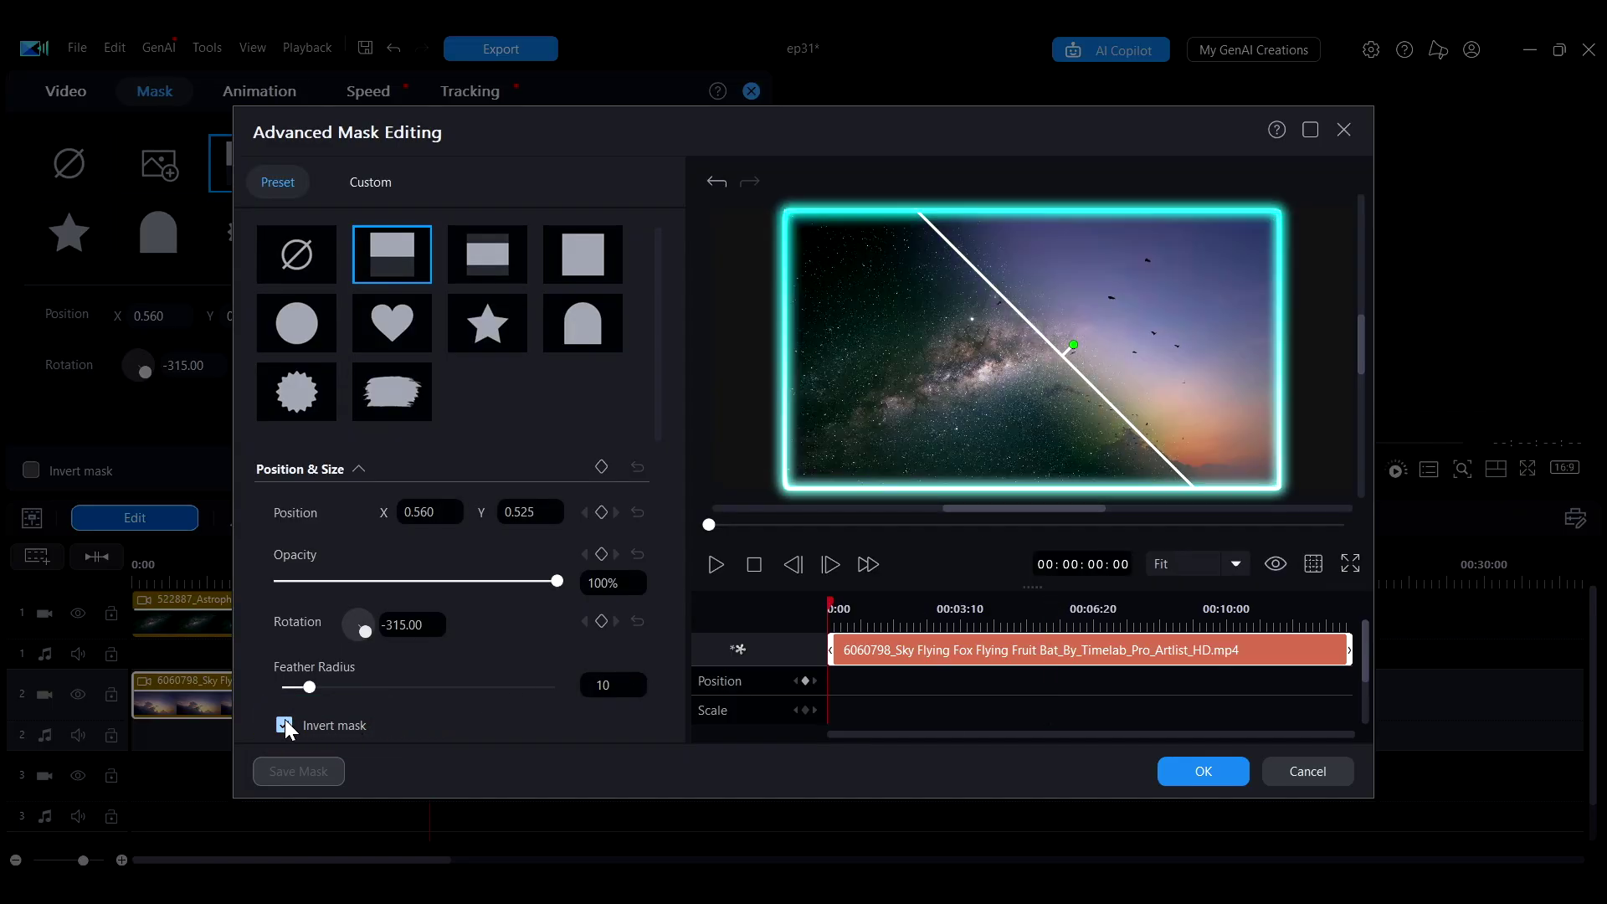
left_click(284, 720)
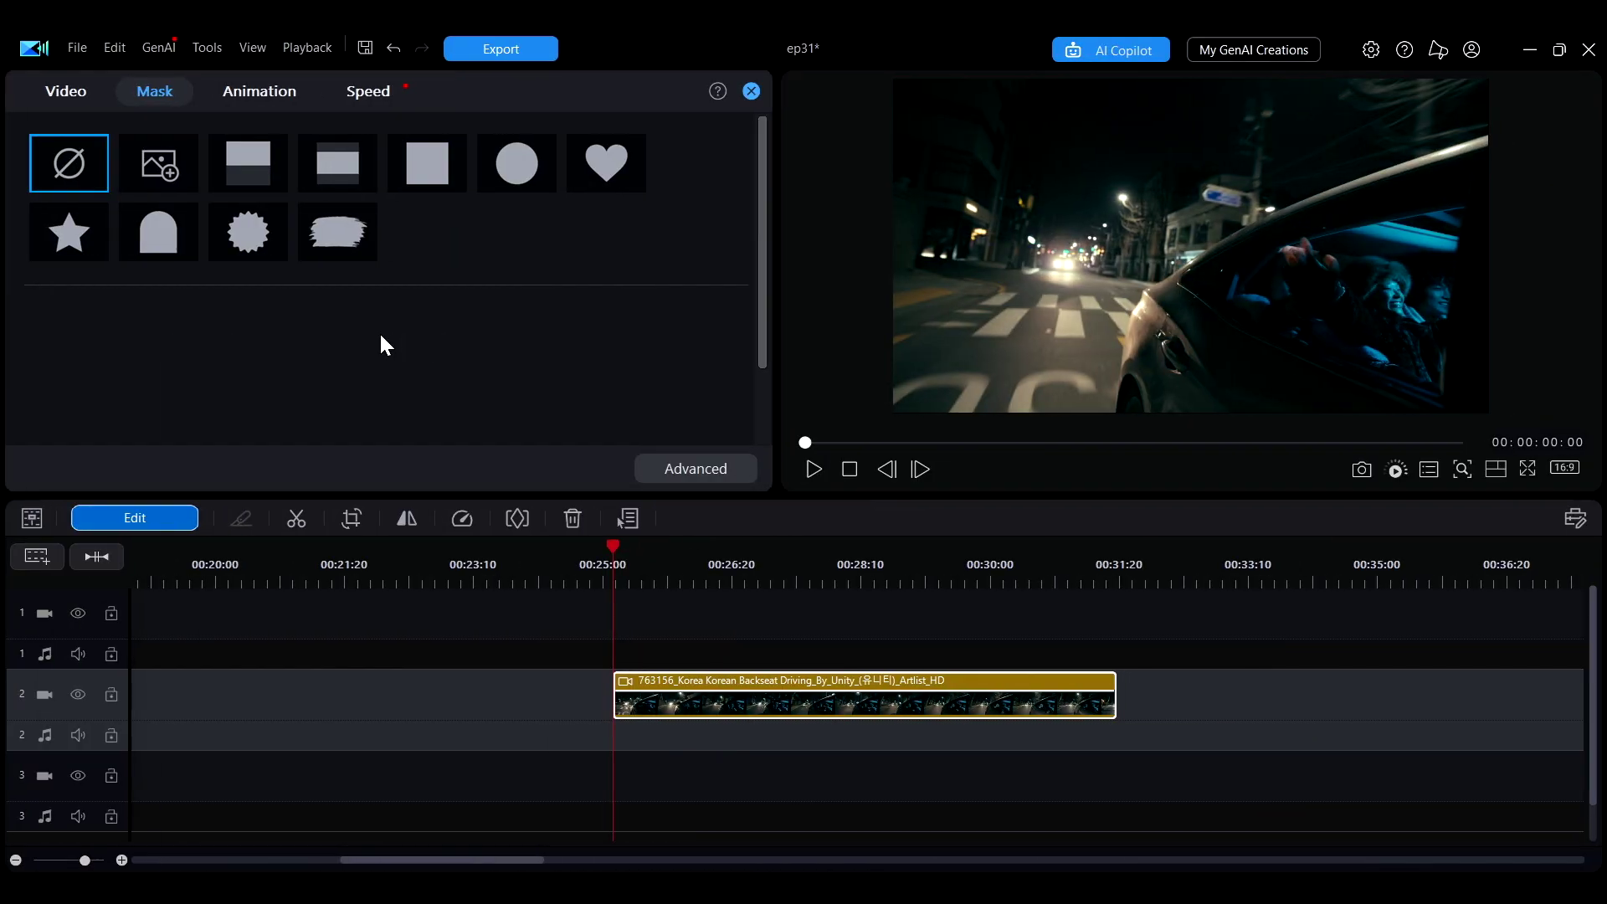
- Apply the Parallel mask, widening the band to scale 0.705 and rotating it to 26.18°
left_click(353, 168)
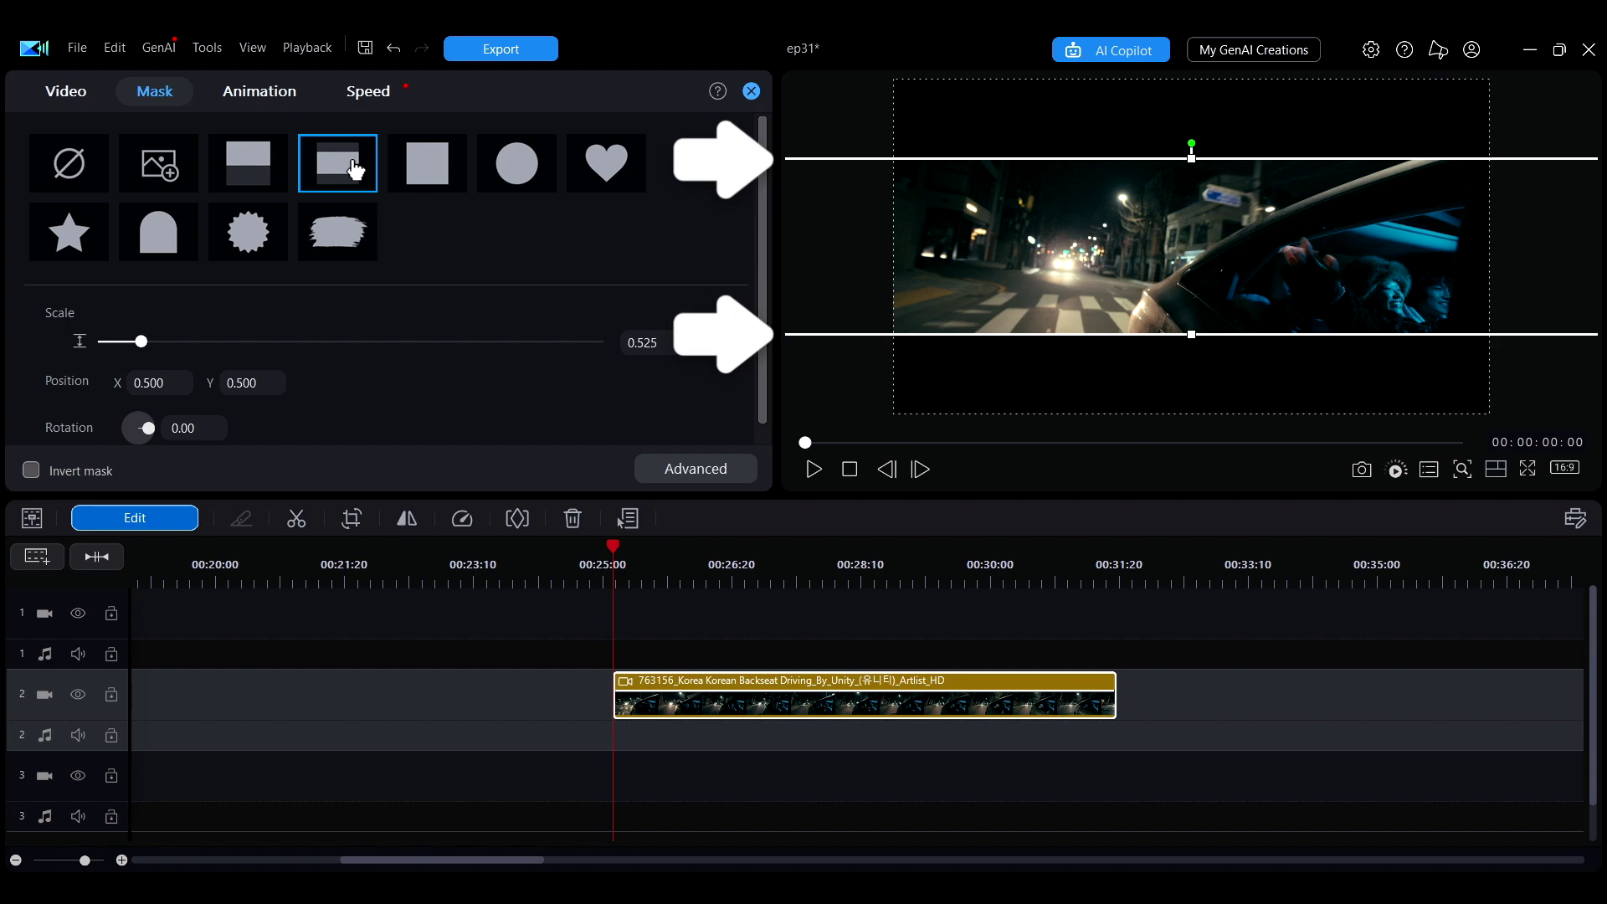
left_click(1191, 333)
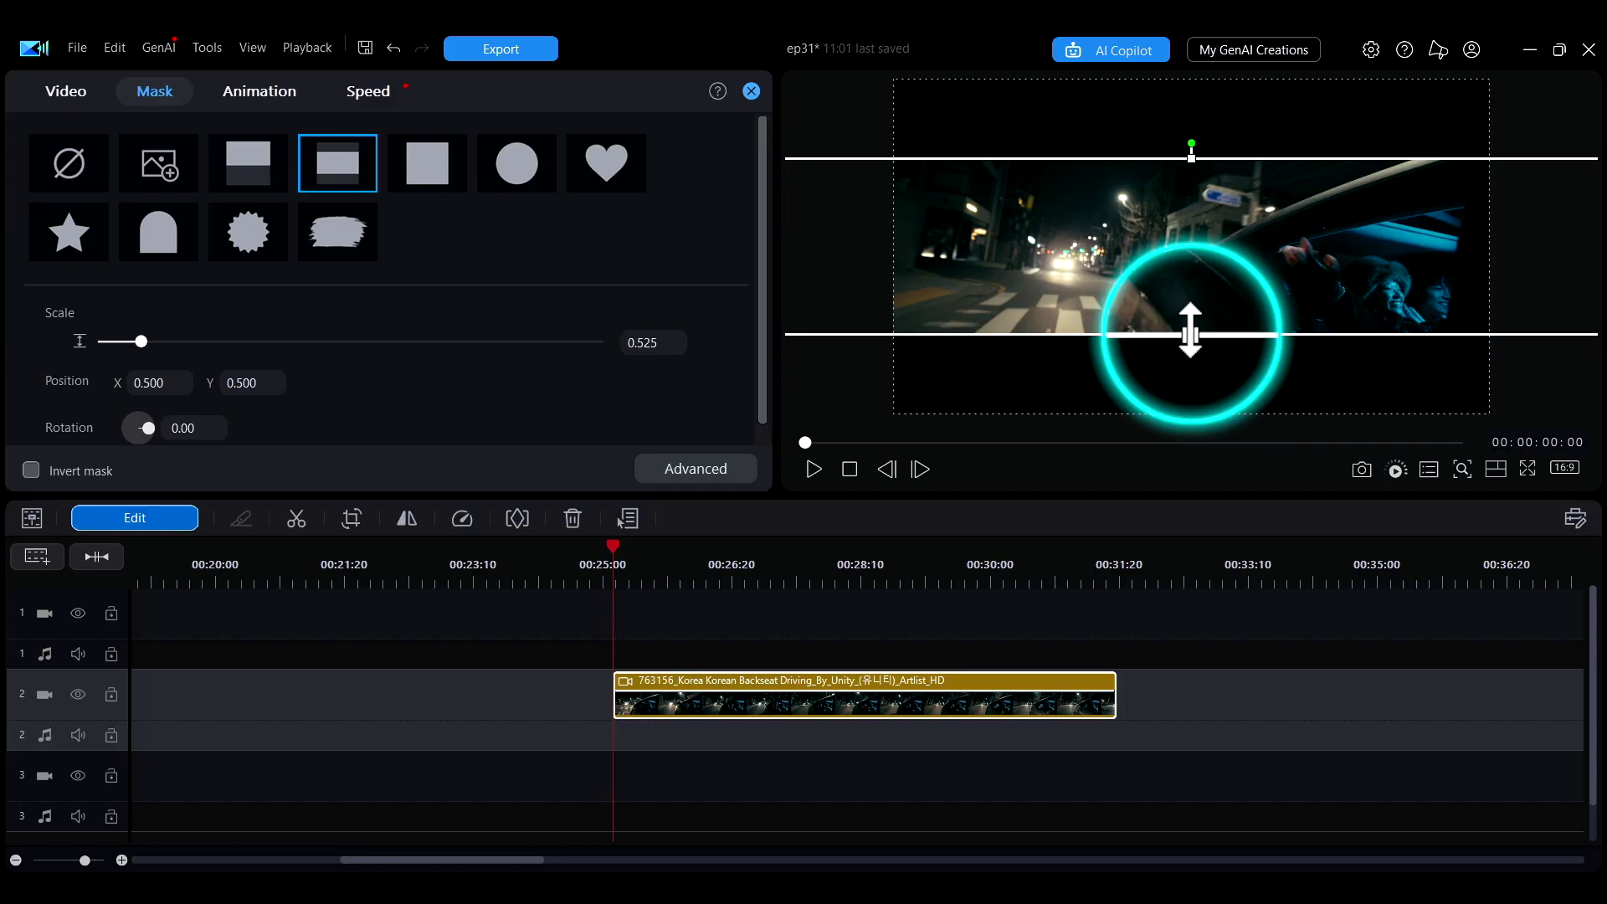
left_click_drag(1191, 332, 1196, 364)
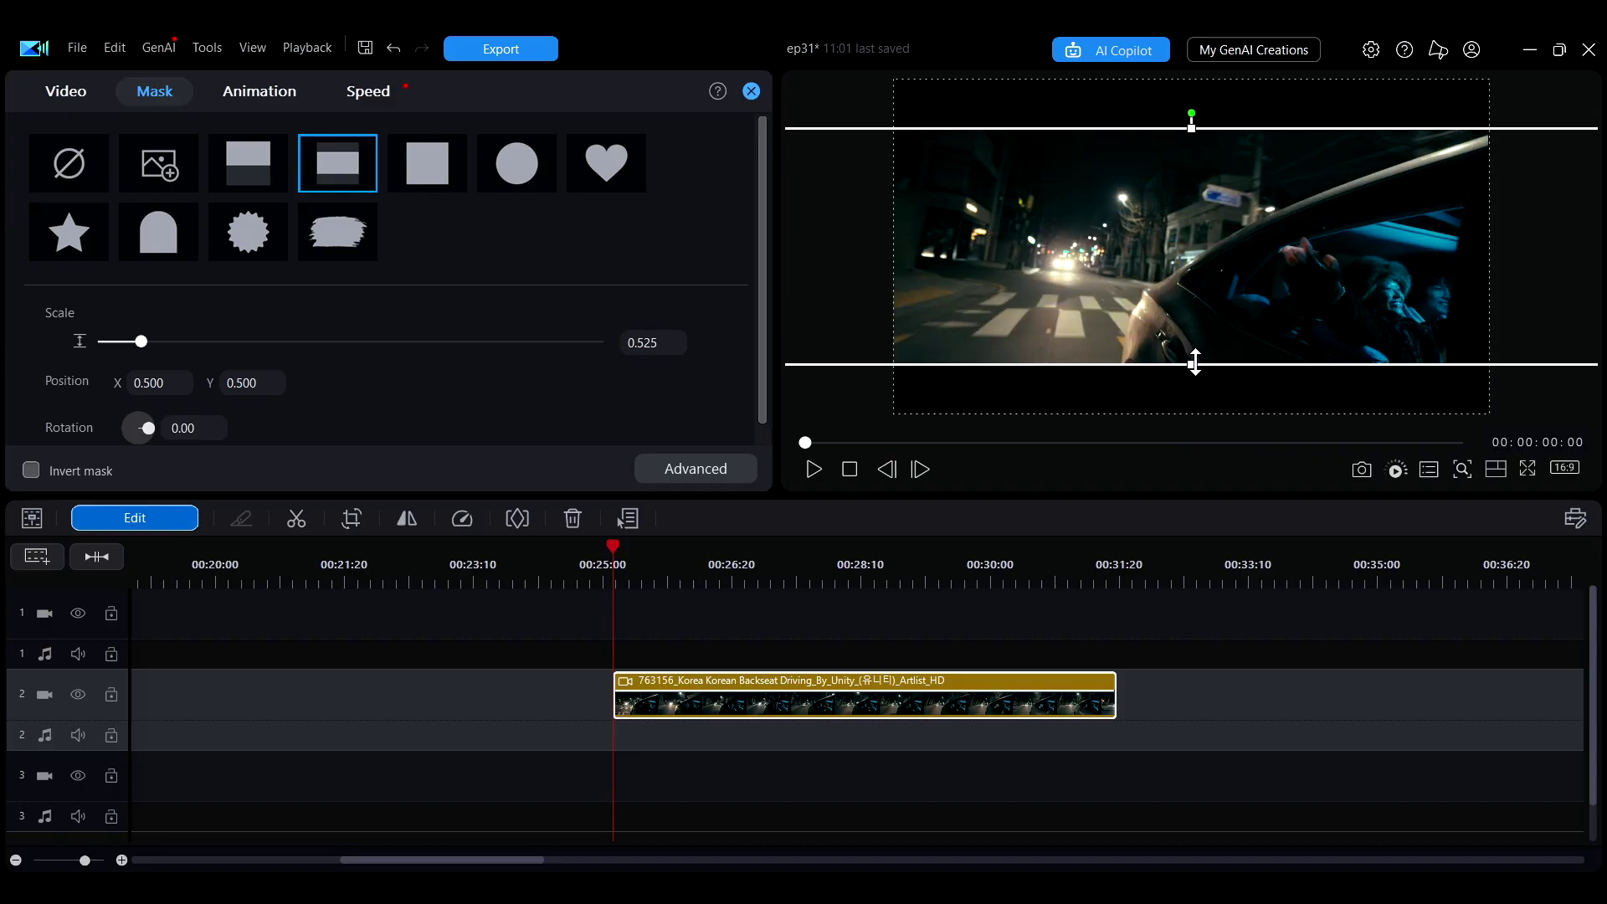
mouse_move(1190, 113)
left_mouse_down()
mouse_move(1360, 122)
mouse_move(1287, 192)
left_mouse_up()
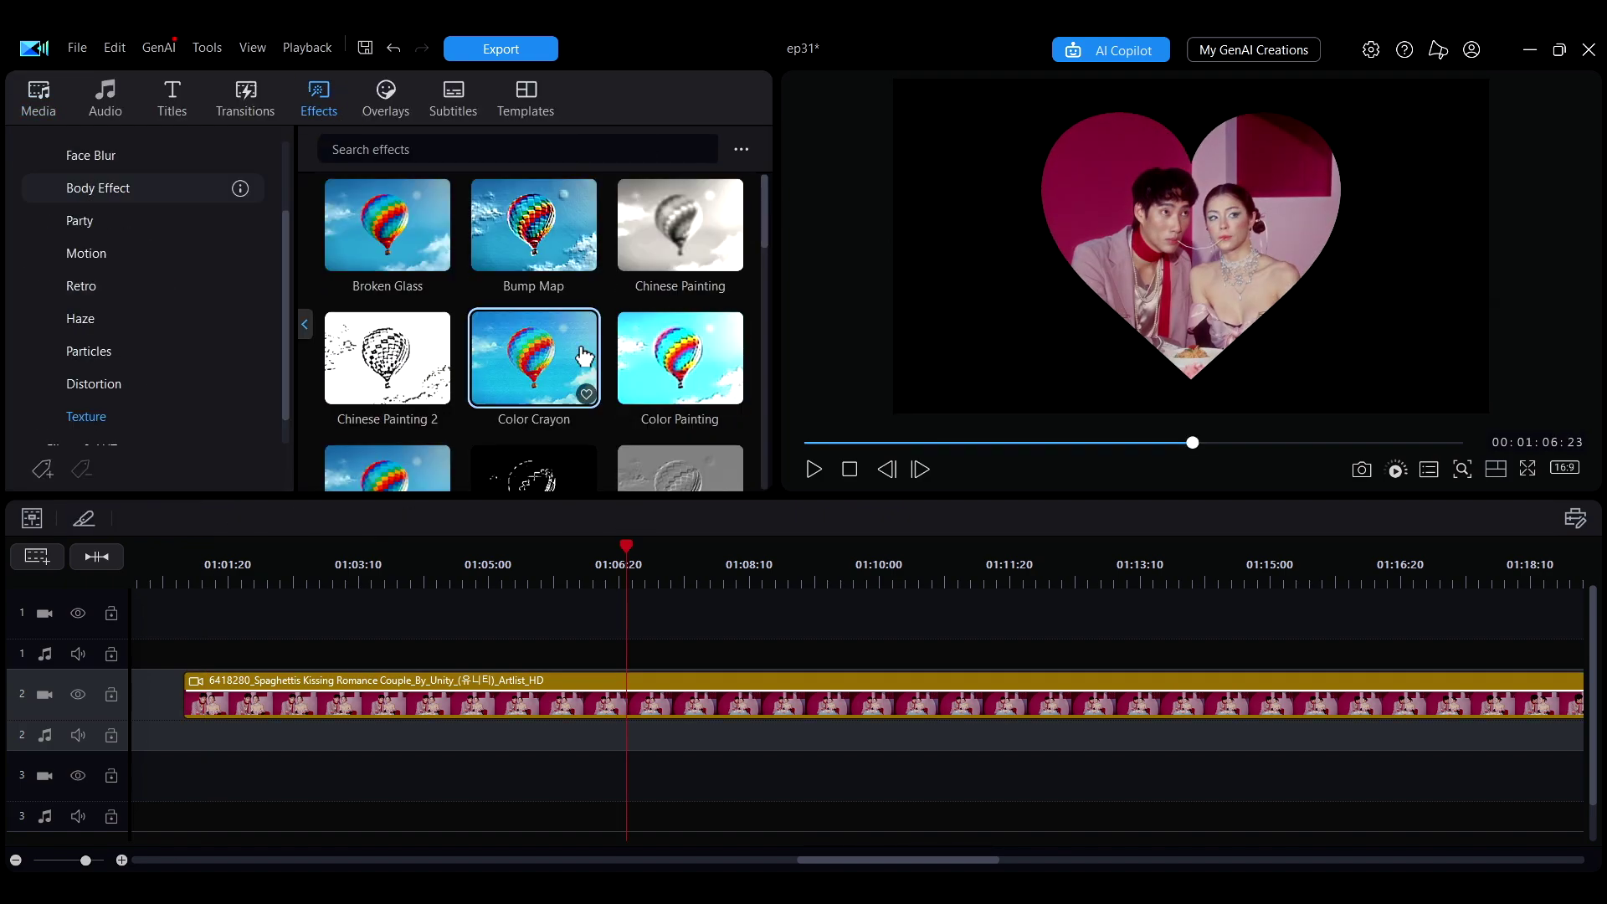
- Drag the Color Crayon effect onto the heart-masked couple clip
left_click_drag(581, 357, 288, 706)
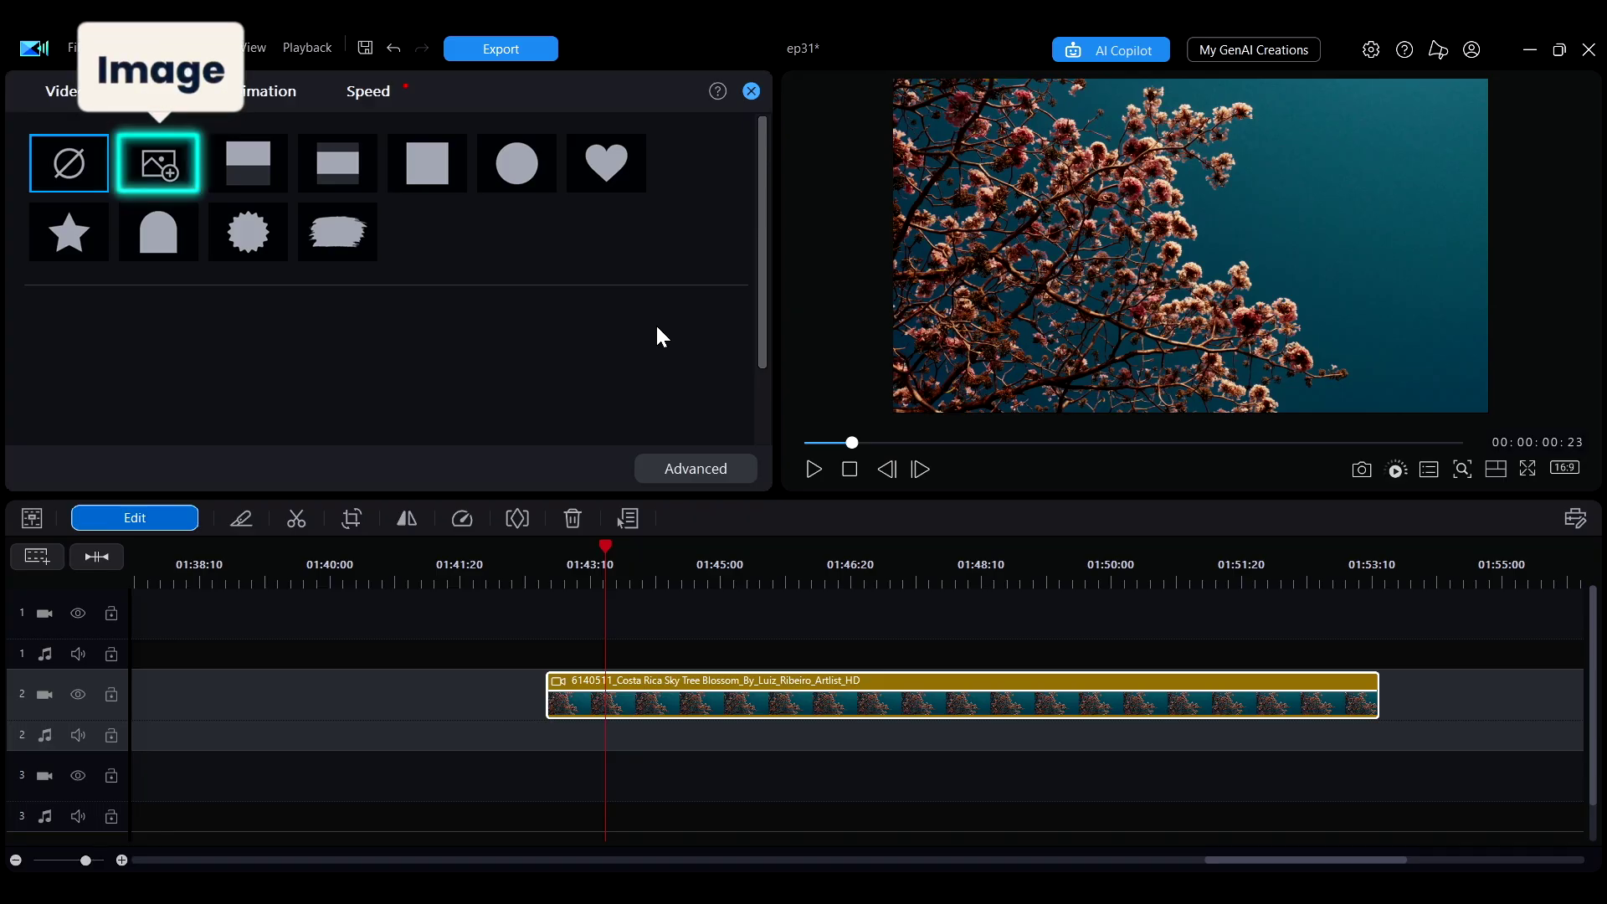
- Start an Image mask and load the paw image file as its source
left_click(152, 159)
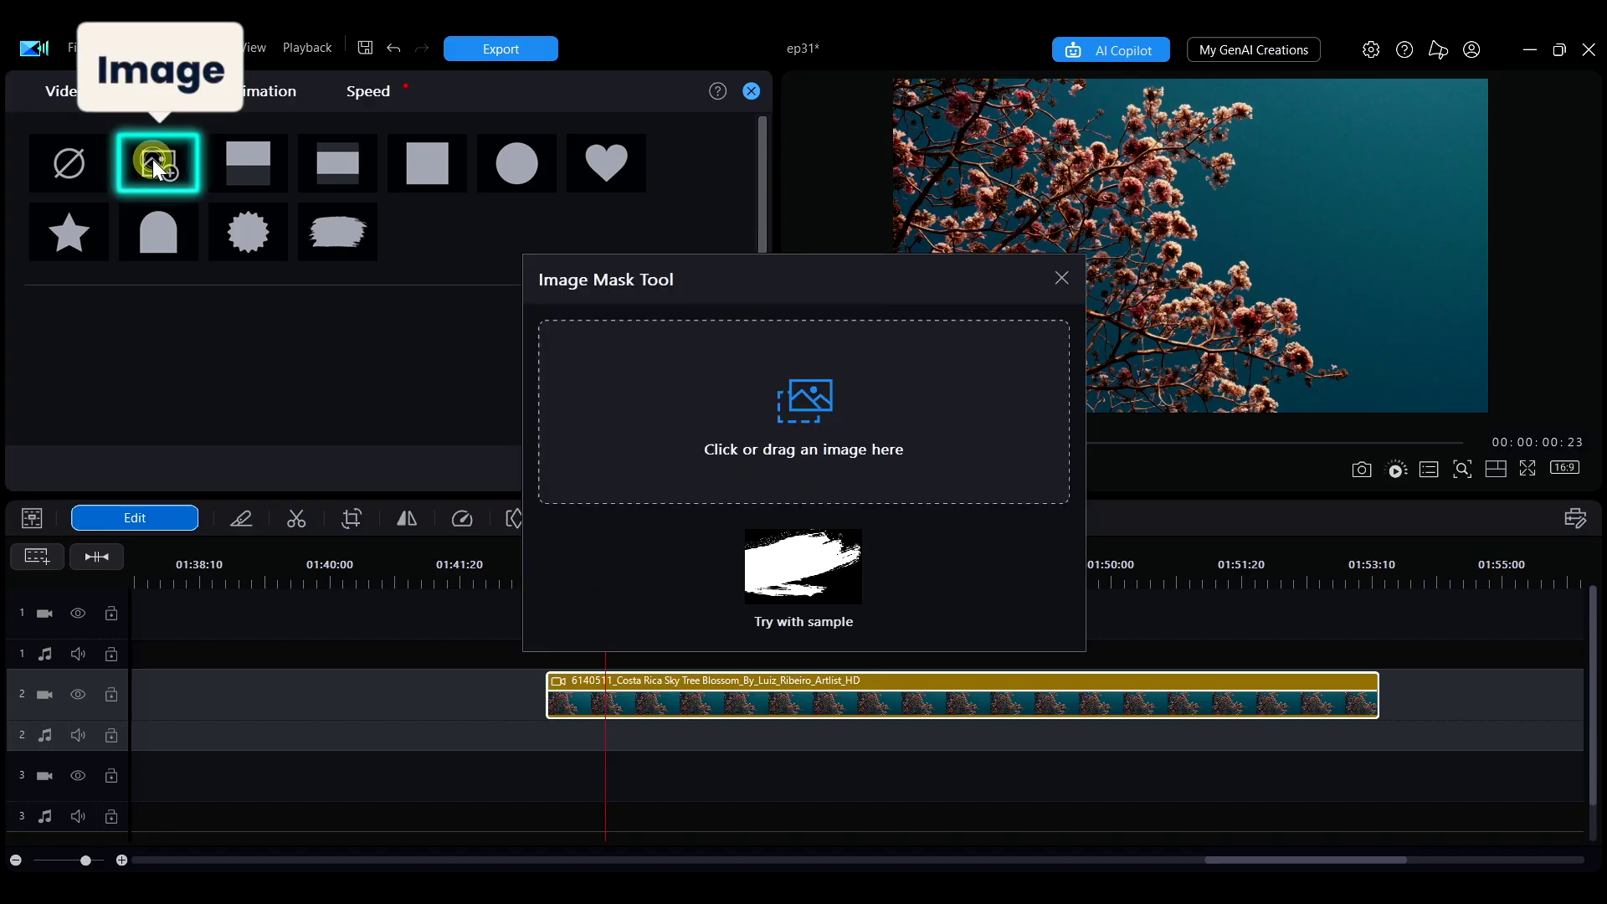
left_click(893, 384)
left_click(1151, 334)
left_click(1147, 645)
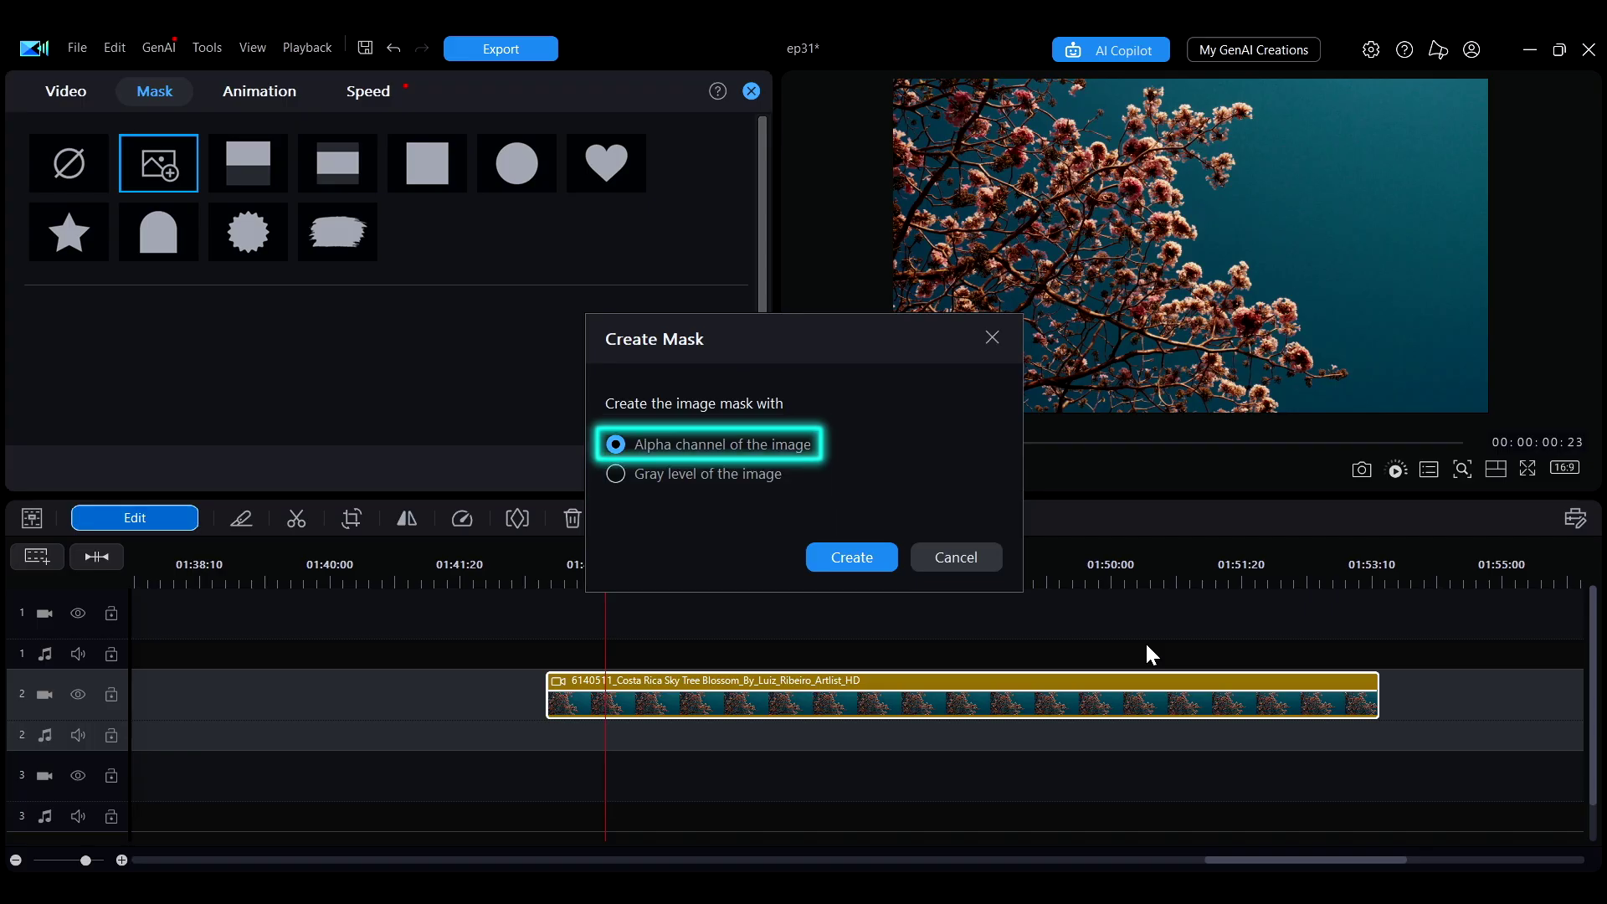
- Choose 'Gray level of the image' as the source and create the paw-print mask
left_click(864, 562)
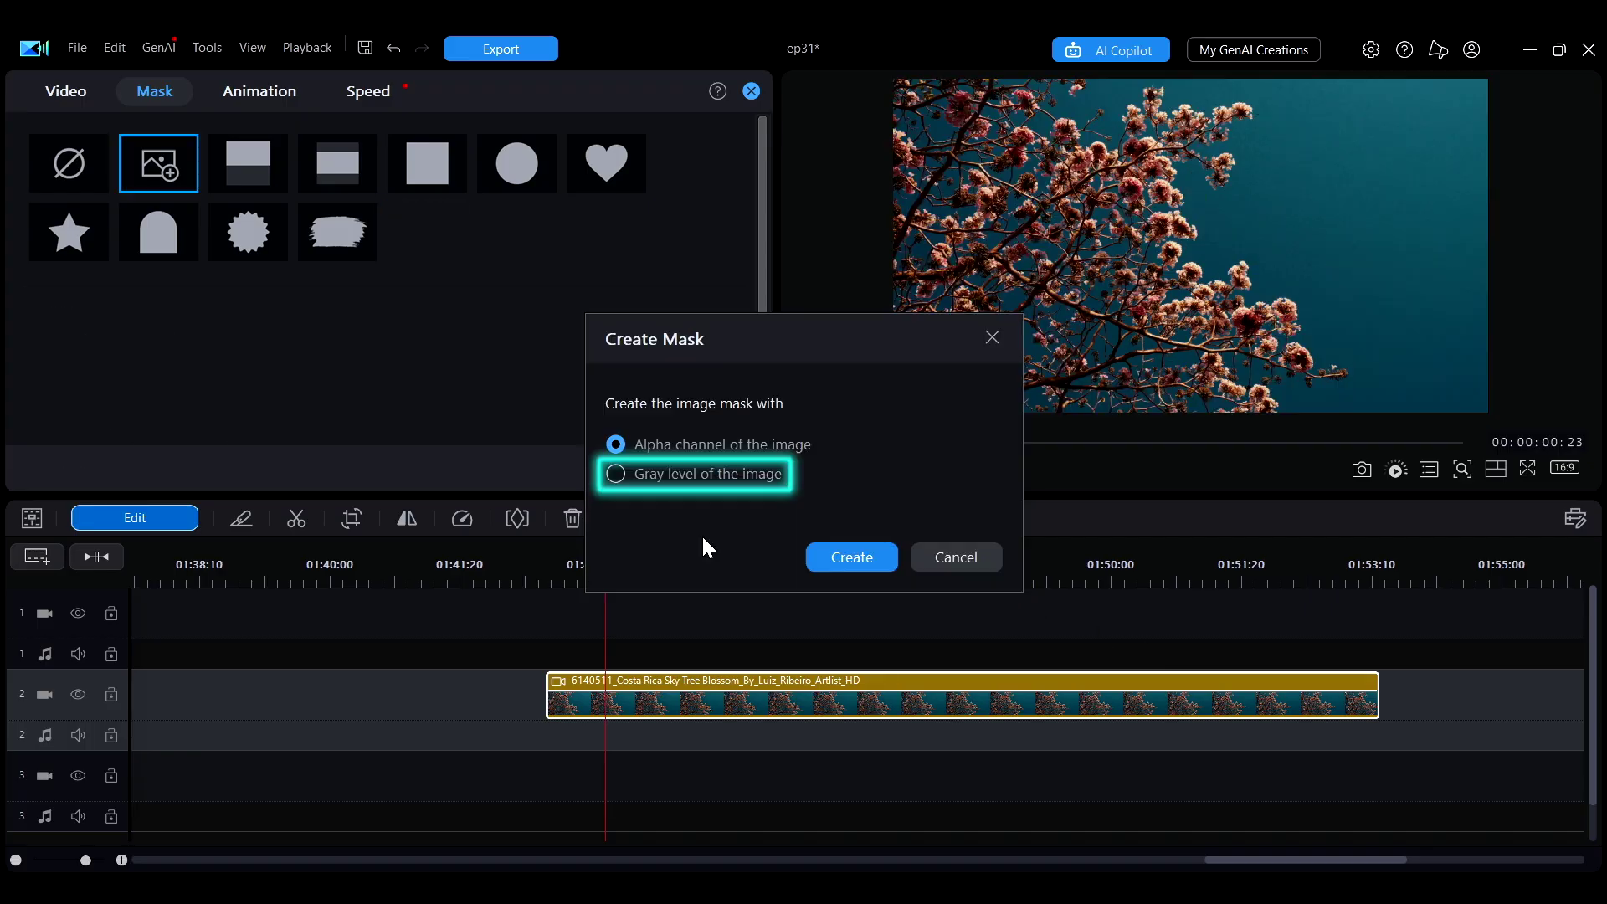
left_click(857, 555)
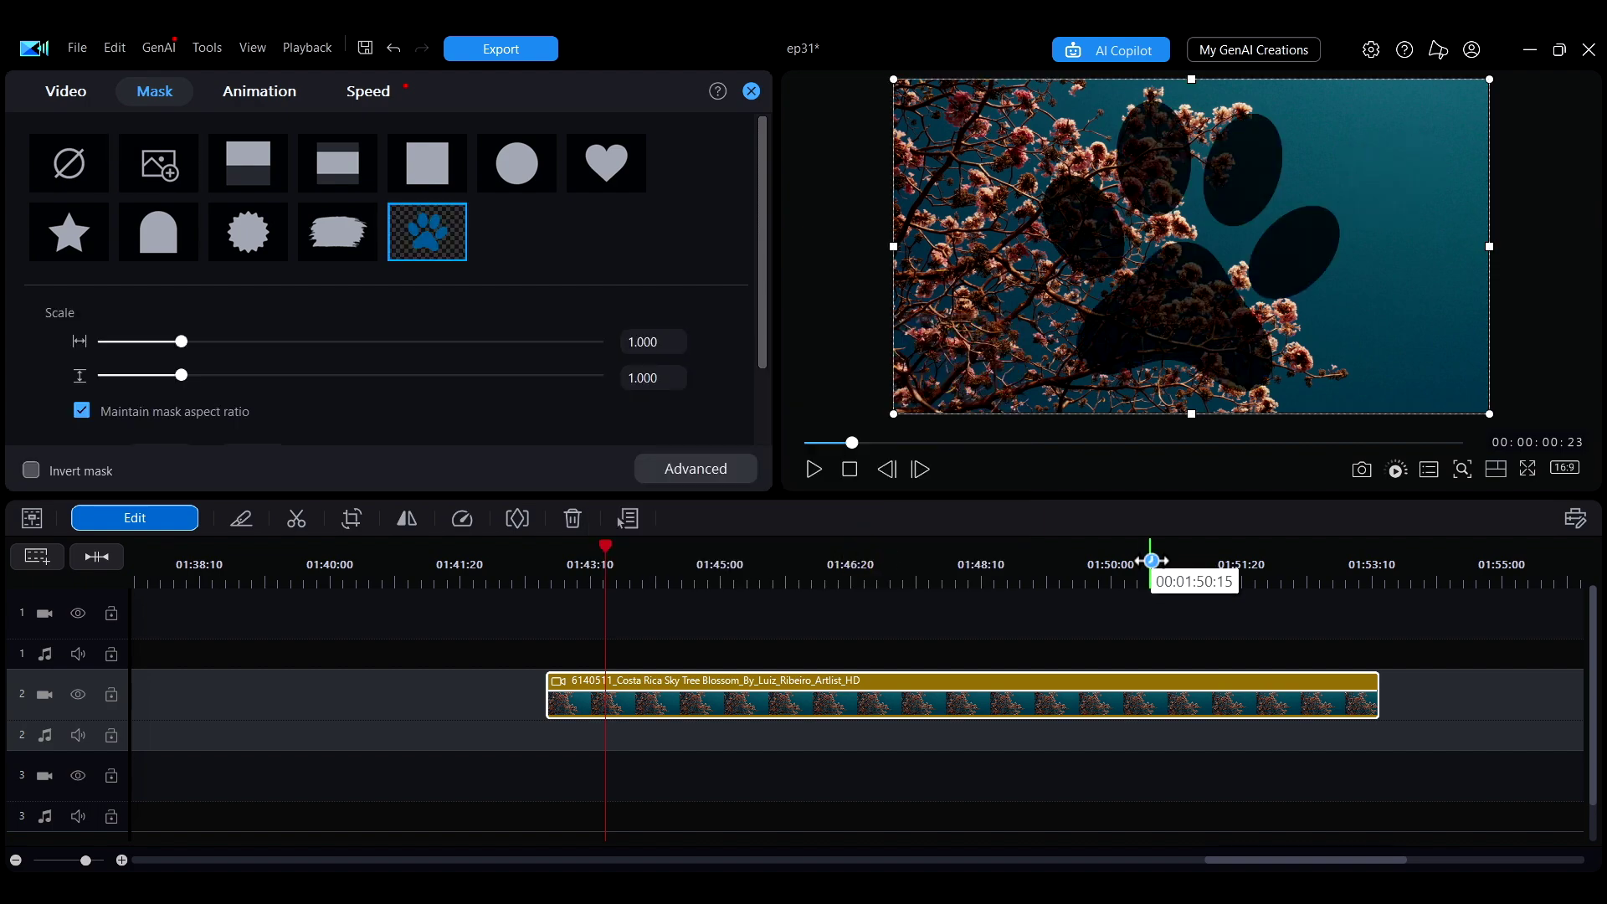